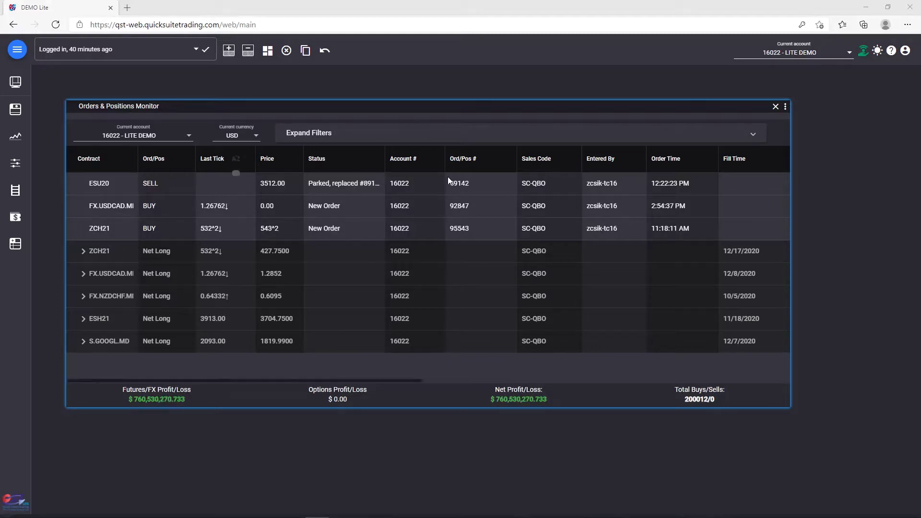
Step: Preview the account and currency lists, then expand and collapse the position/order filters
left_click(124, 136)
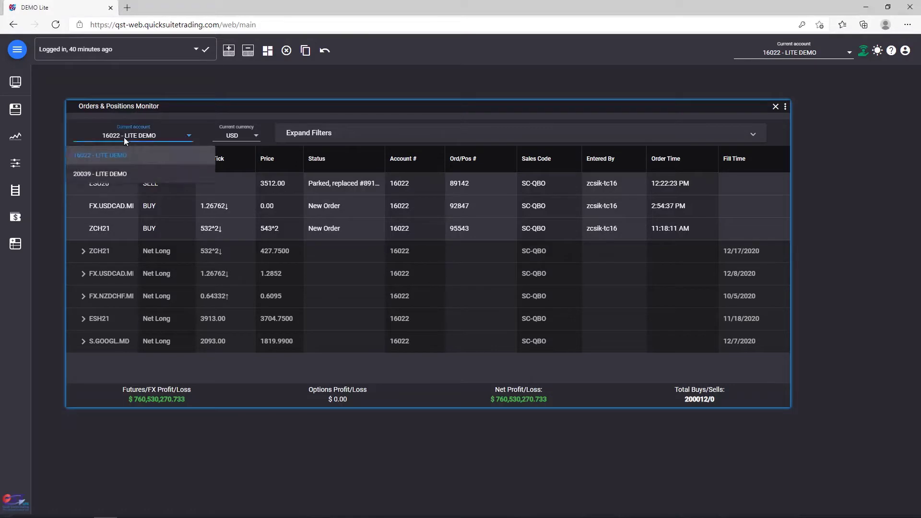
left_click(232, 136)
left_click(232, 135)
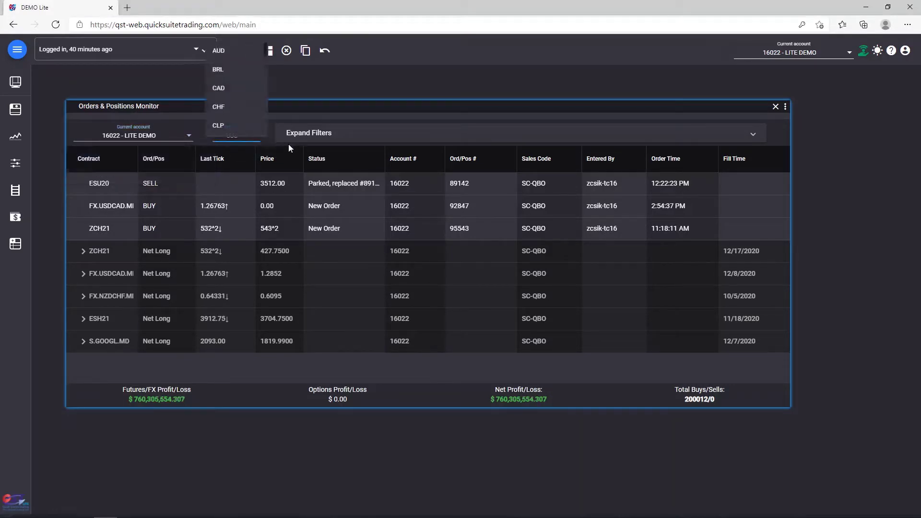
left_click(336, 131)
left_click(349, 134)
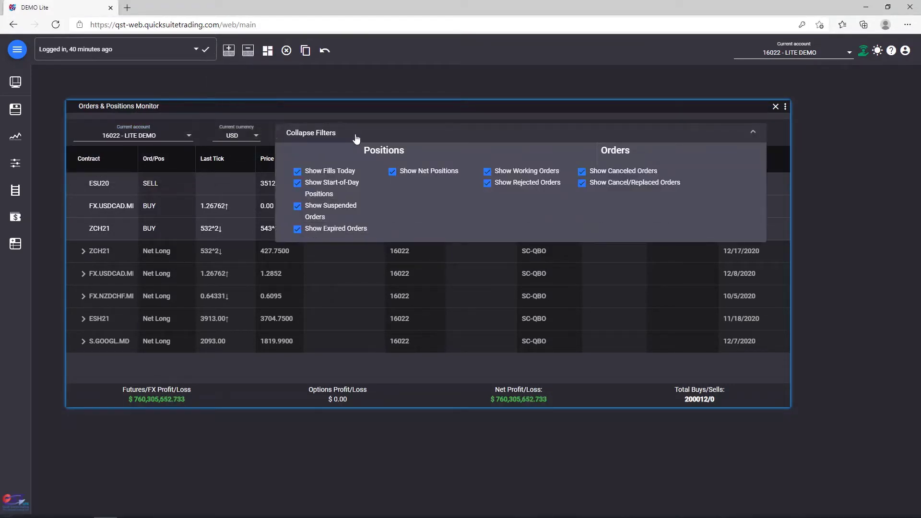
left_click(356, 137)
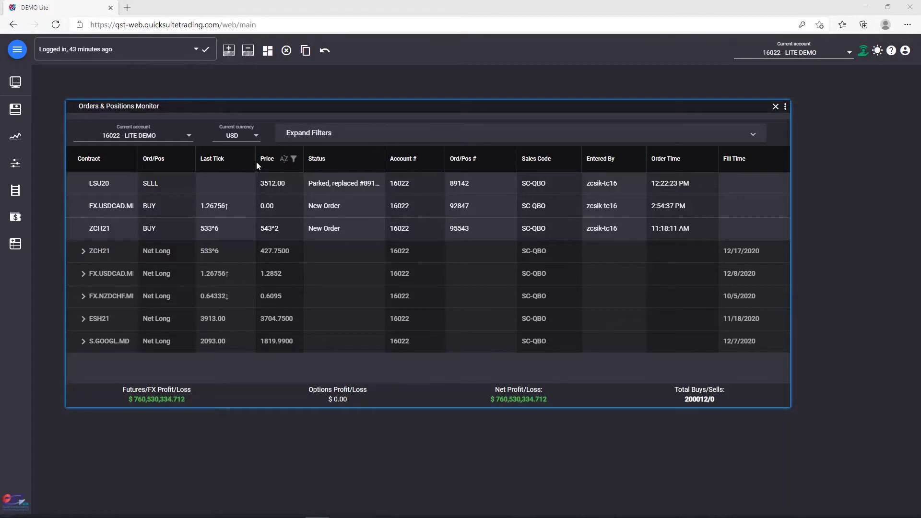
Step: Keep USD, expand the filters, and hide today's fills and canceled orders, toggling start-of-day positions
left_click(246, 136)
left_click(279, 115)
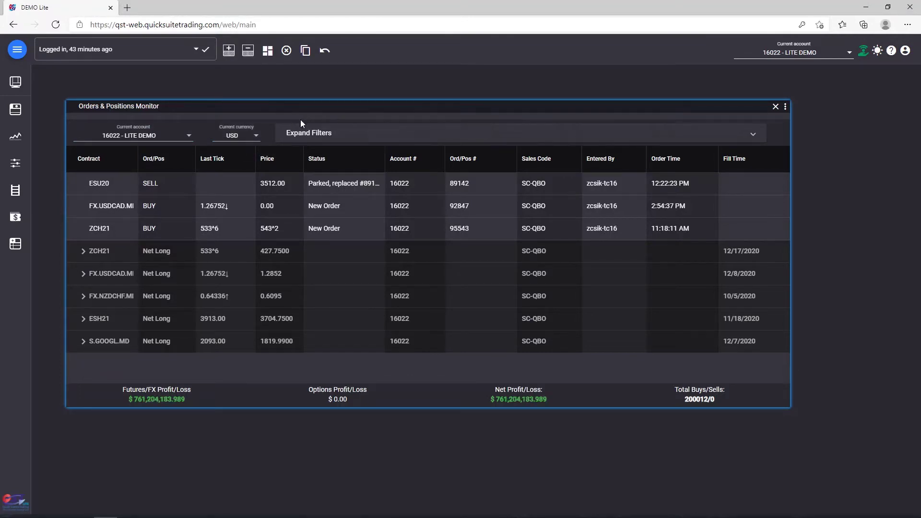
left_click(327, 134)
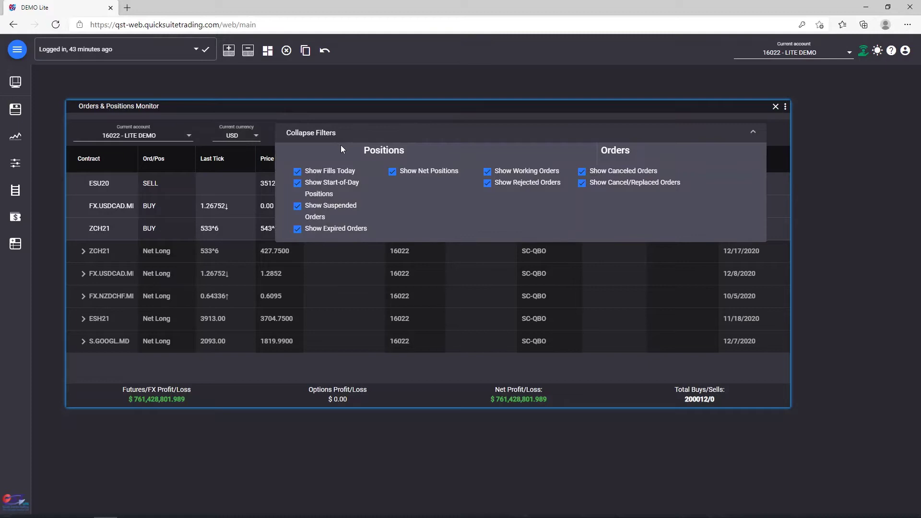
left_click(327, 172)
left_click(319, 191)
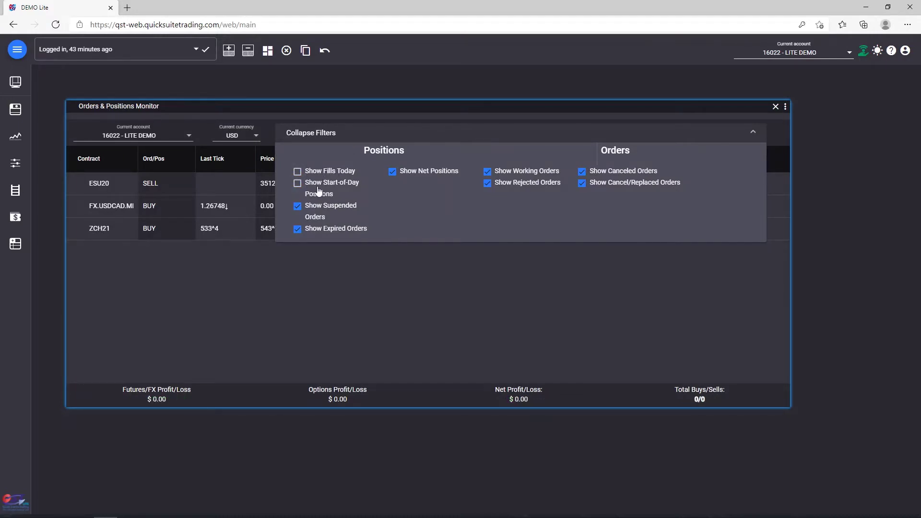
left_click(319, 191)
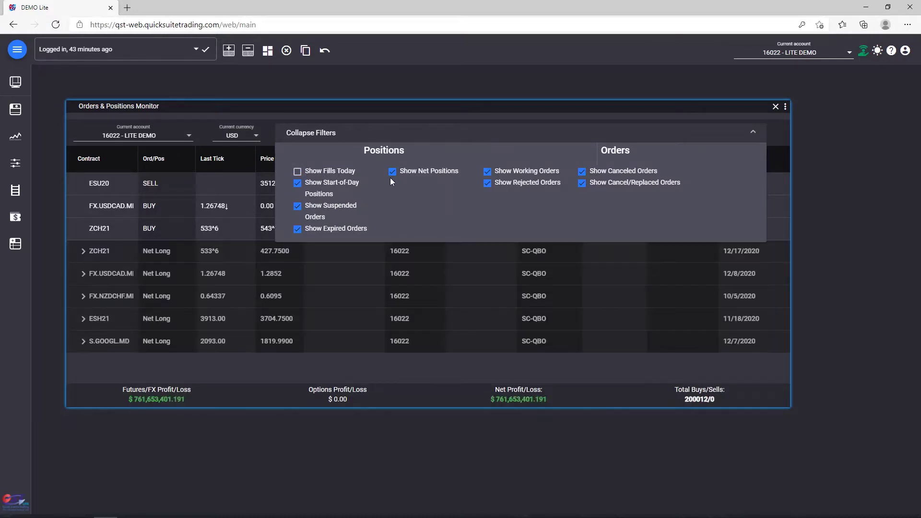
left_click(596, 173)
Step: Show today's fills again, toggle start-of-day positions off and on, and collapse the filters
left_click(317, 174)
left_click(313, 186)
left_click(312, 185)
left_click(606, 131)
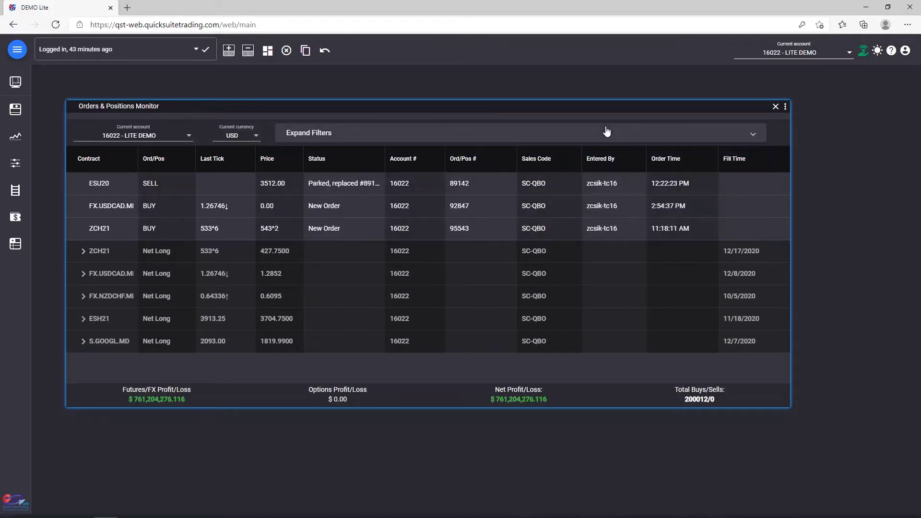
left_click(607, 130)
left_click(607, 131)
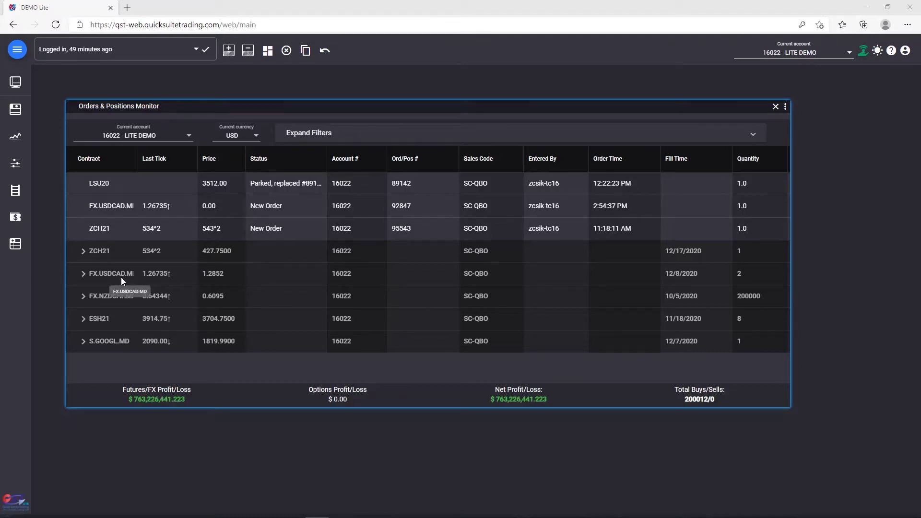
Step: Expand and collapse the ZCH21 and ESH21 fills, then scroll right to the Call/Put column
left_click(83, 251)
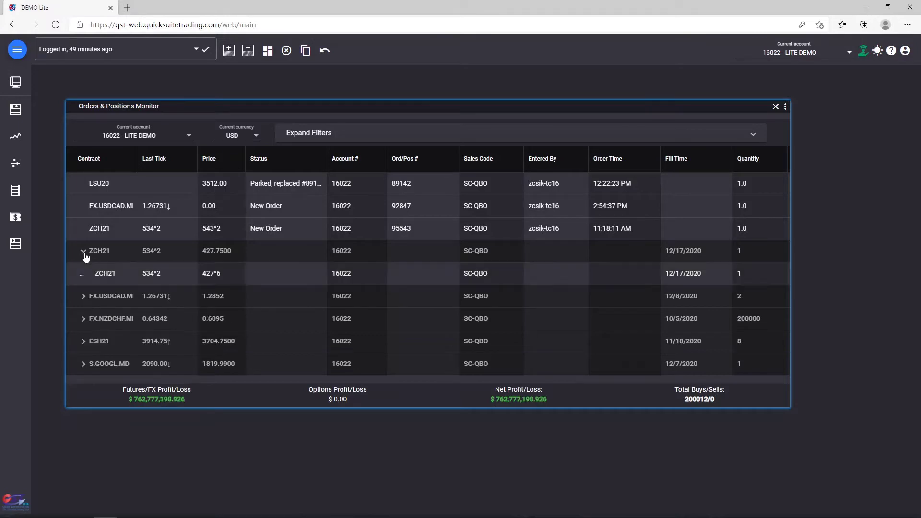
left_click(83, 341)
scroll(84, 341, "down", 2)
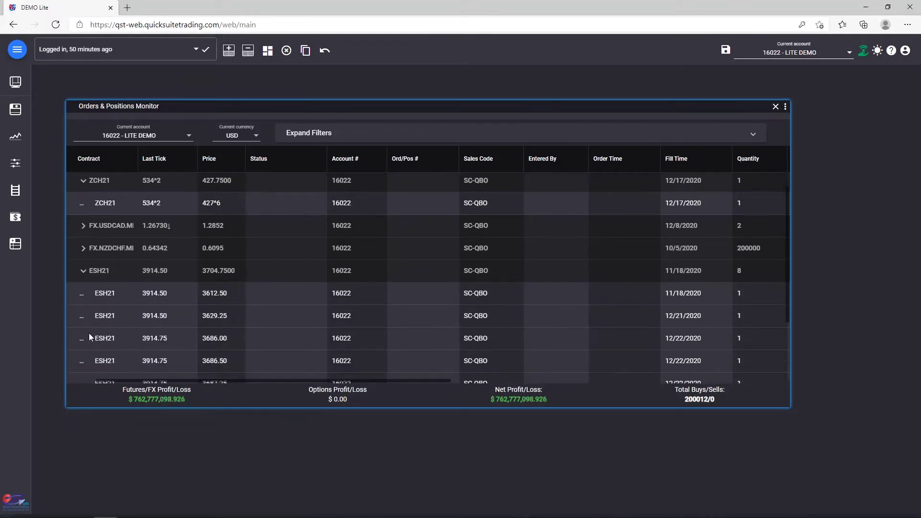
left_click(82, 271)
left_click(84, 259)
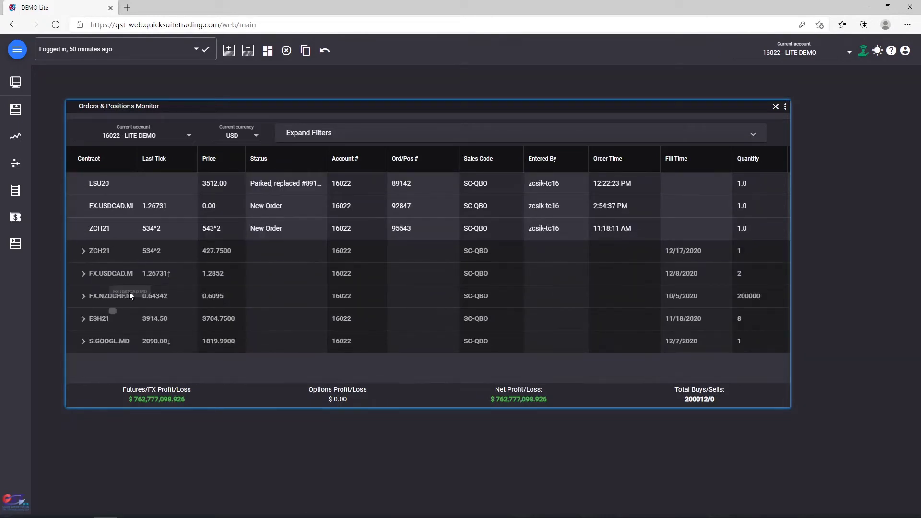
left_click_drag(242, 382, 562, 377)
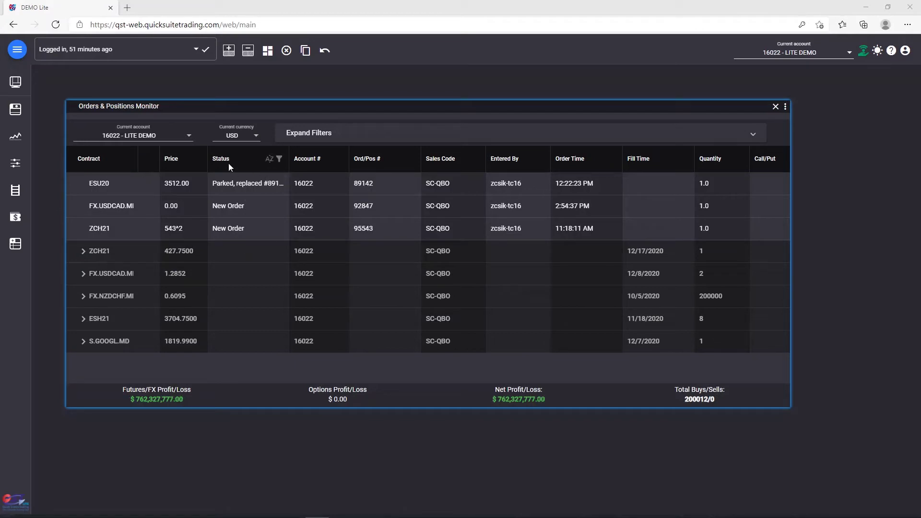
Step: Sort the rows by Status ascending, then descending with Parked first
left_click(269, 159)
left_click(286, 186)
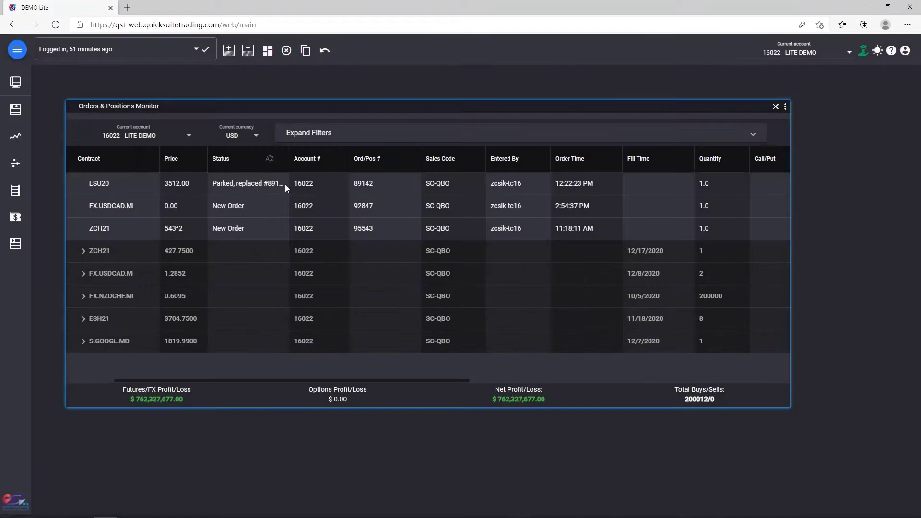
left_click(268, 161)
left_click(279, 170)
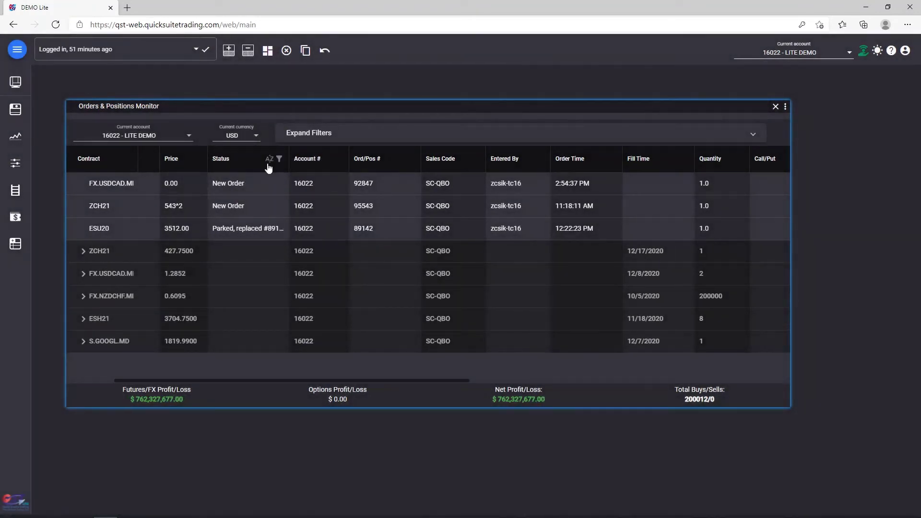
left_click(268, 162)
left_click(281, 170)
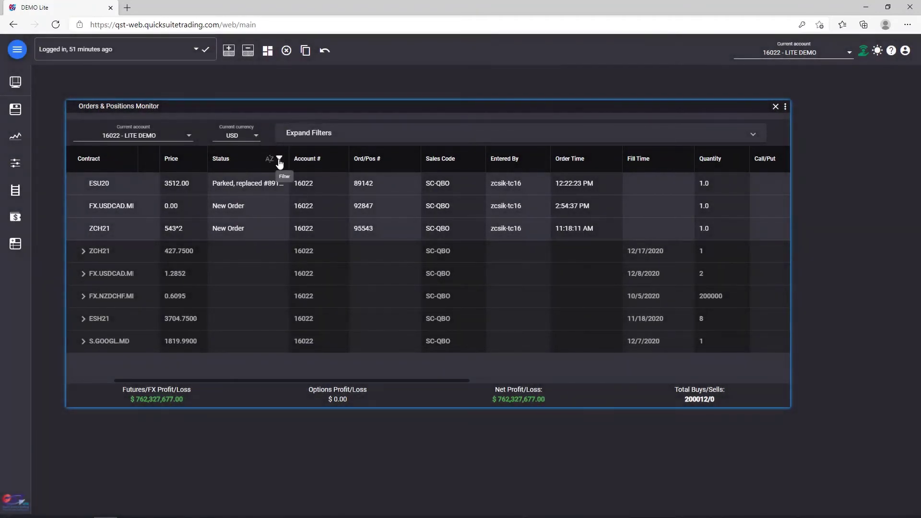
Step: Filter Status to entries starting with 'Park', then clear the filter to show all rows
left_click(279, 159)
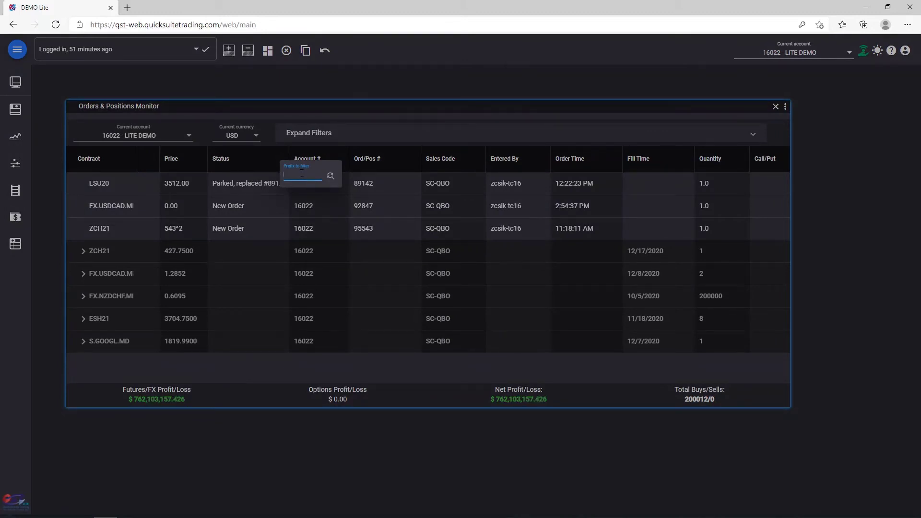
key("Return")
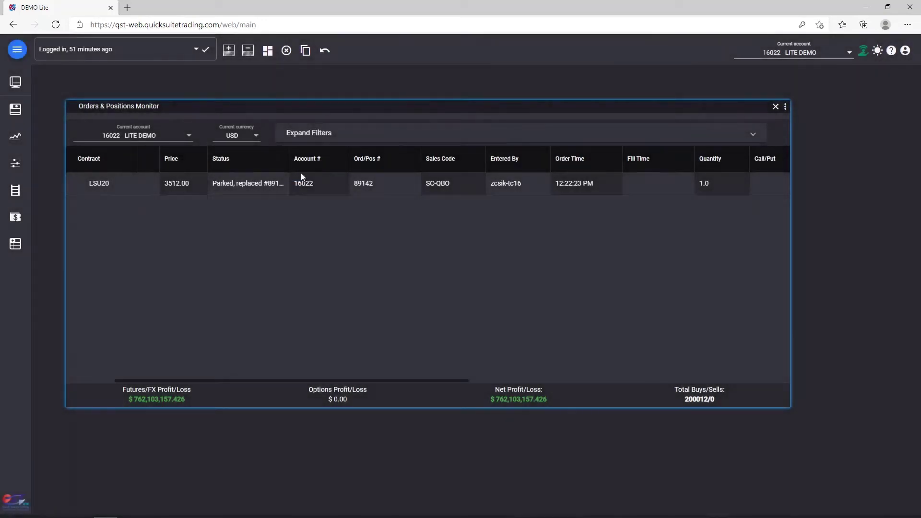
left_click(279, 158)
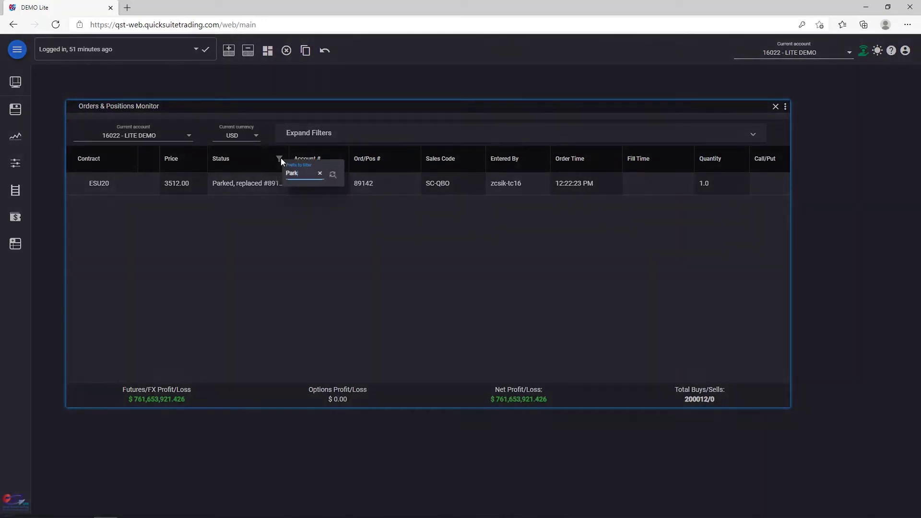
left_click(320, 173)
left_click(333, 175)
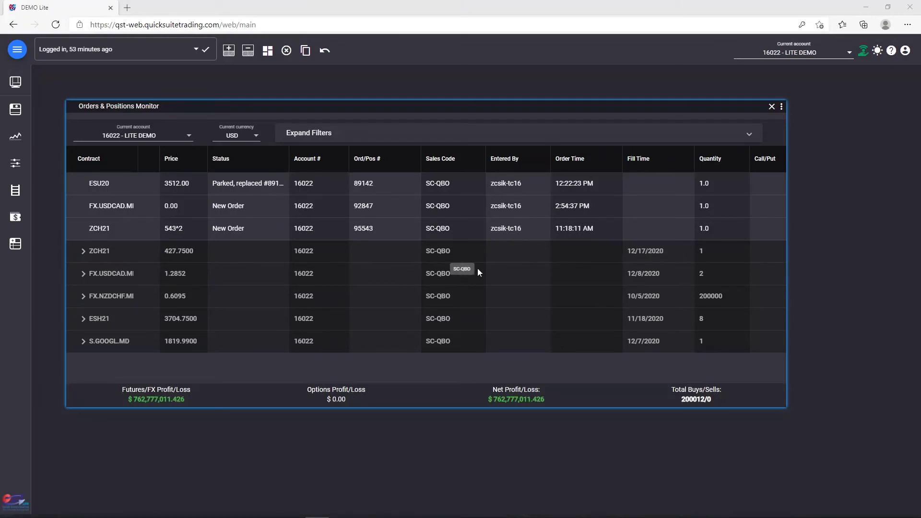
Step: In Select Columns, hide the Last Tick and Price columns
left_click(782, 106)
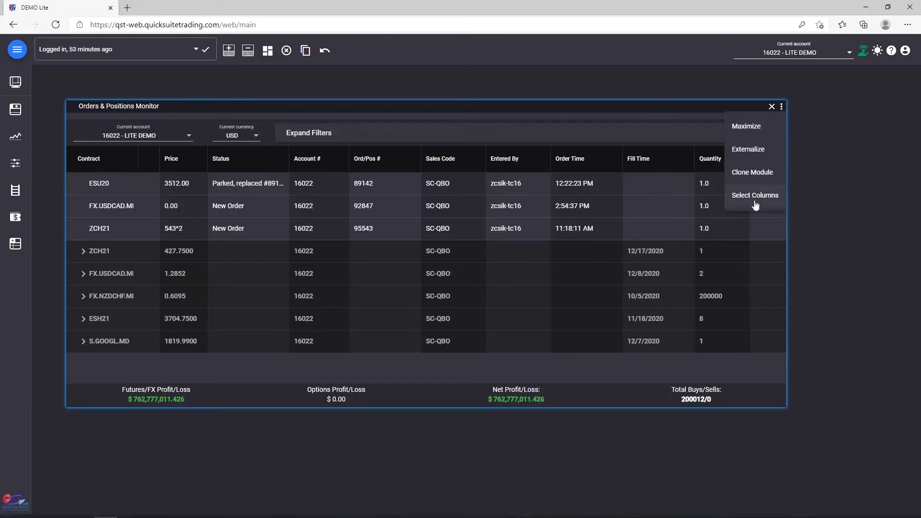
left_click(749, 198)
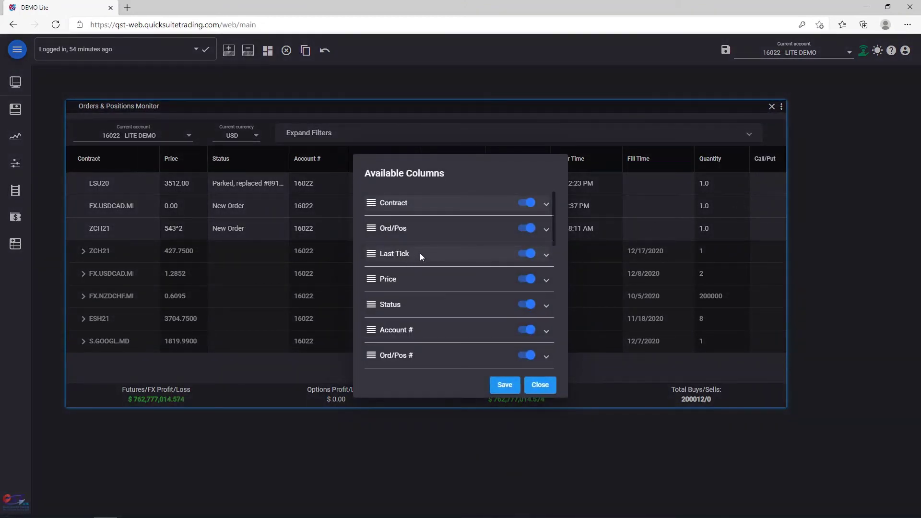
left_click(527, 253)
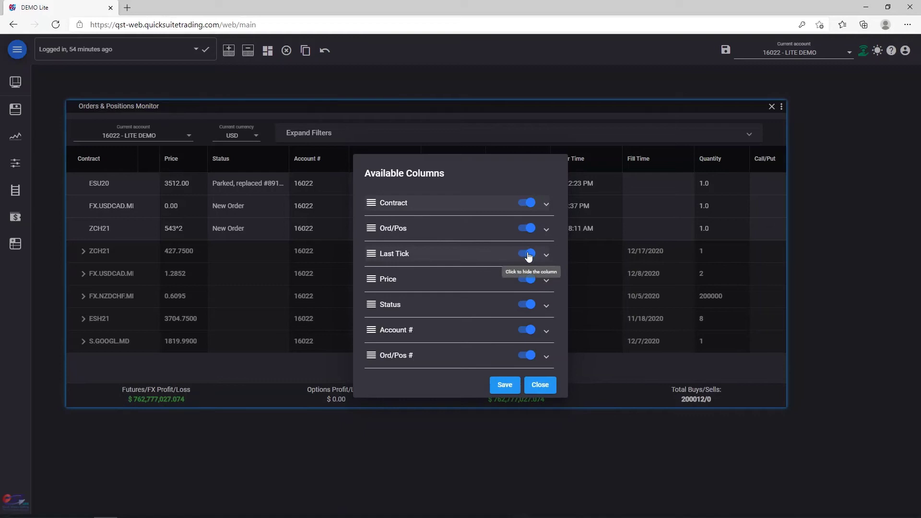
left_click(527, 279)
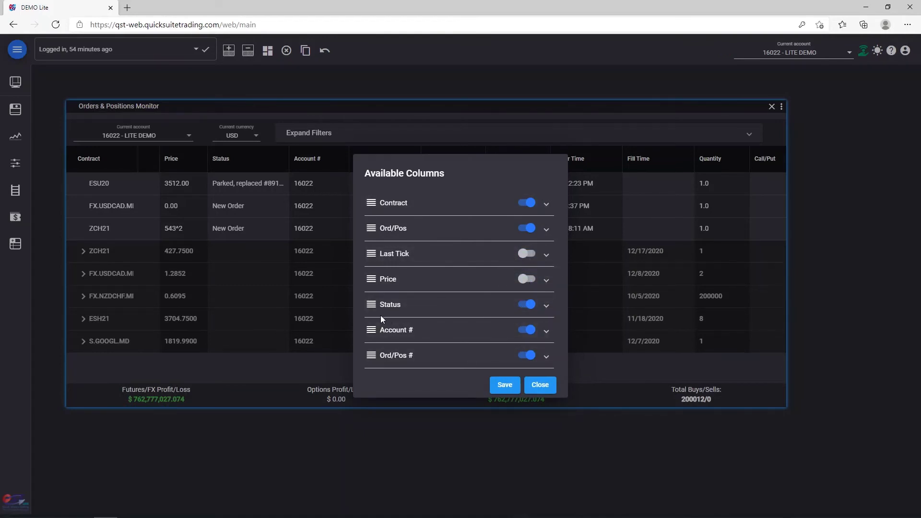
Step: Move Status to the end, right-align Account #, and save the column layout
left_click_drag(370, 305, 374, 350)
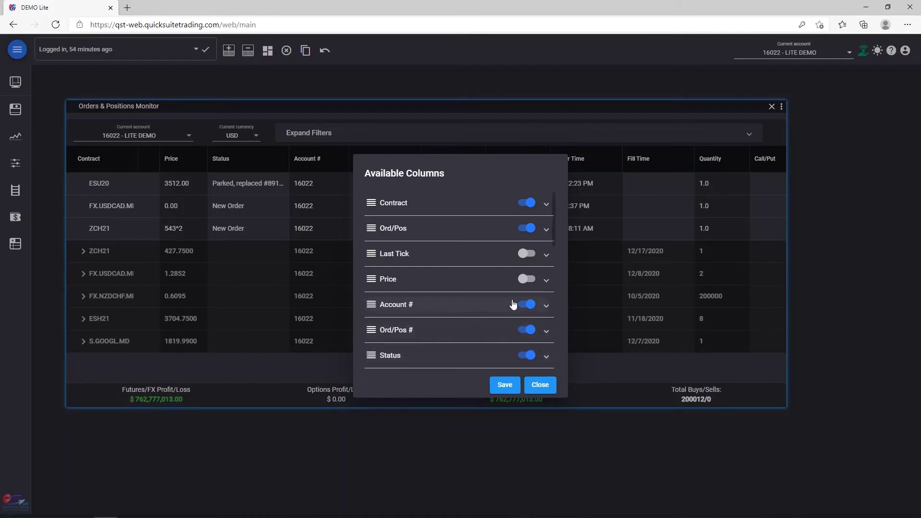
left_click(546, 305)
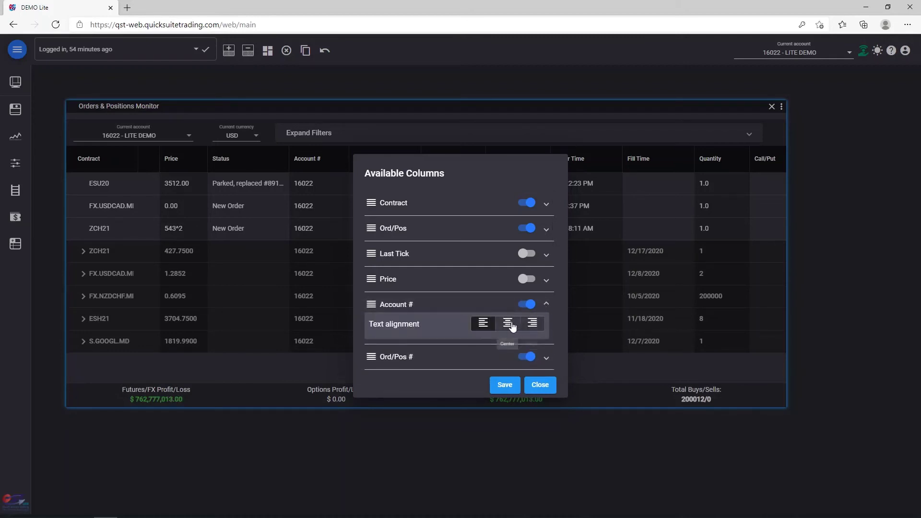
left_click(532, 324)
left_click(505, 385)
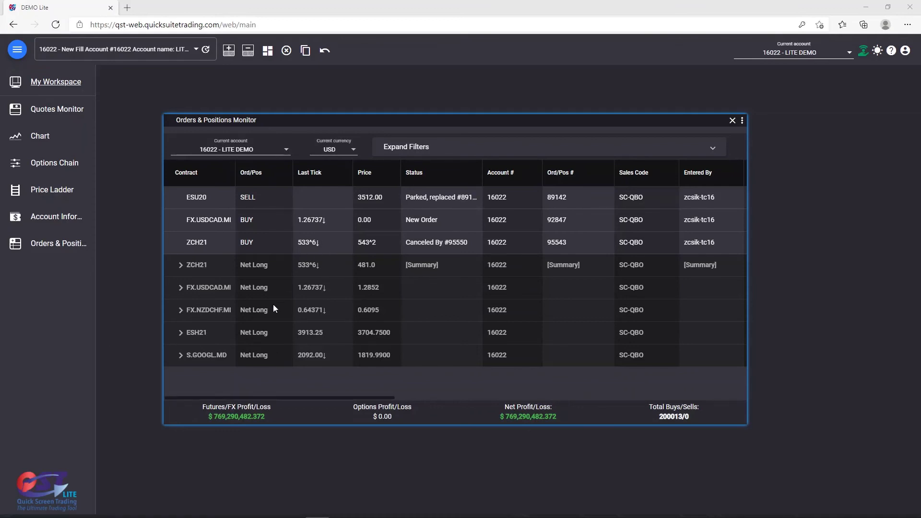
Step: Offset the ESH21 position with a SELL 8 ESH21 MKT order and dismiss the notifications
right_click(215, 334)
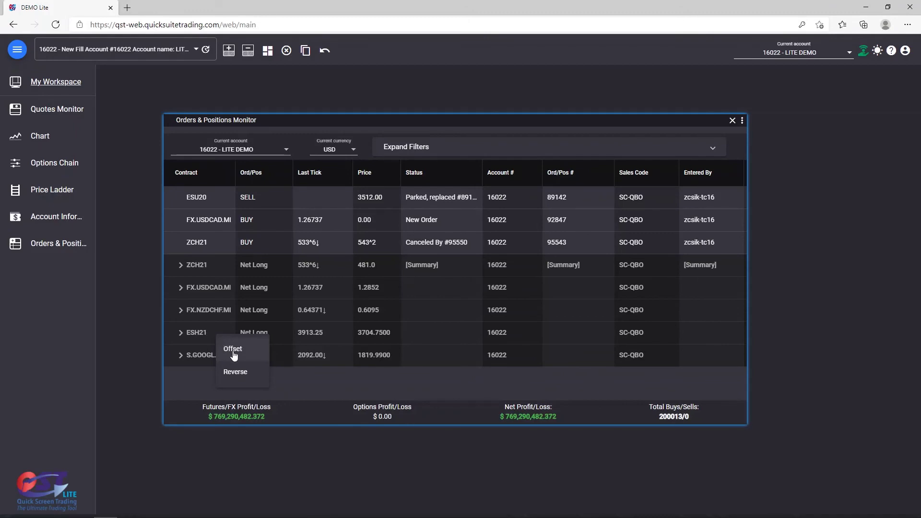
left_click(233, 350)
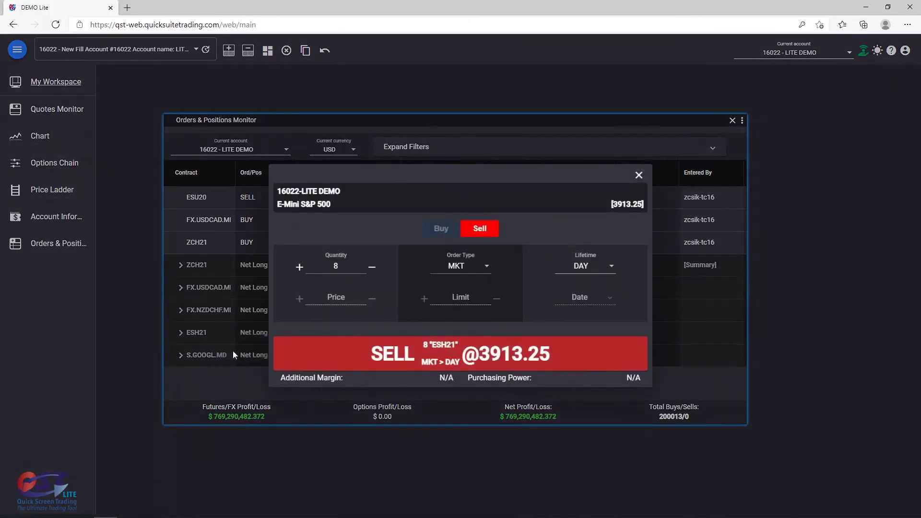
left_click(460, 356)
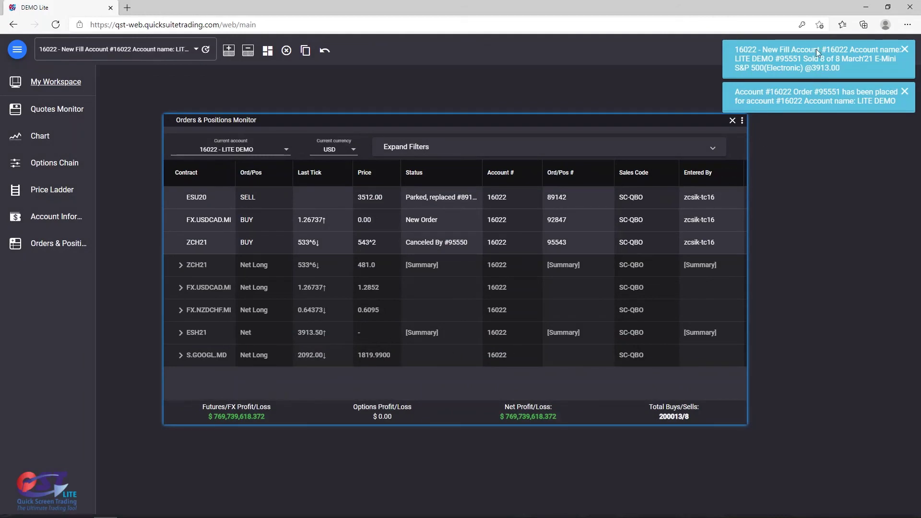
left_click(904, 91)
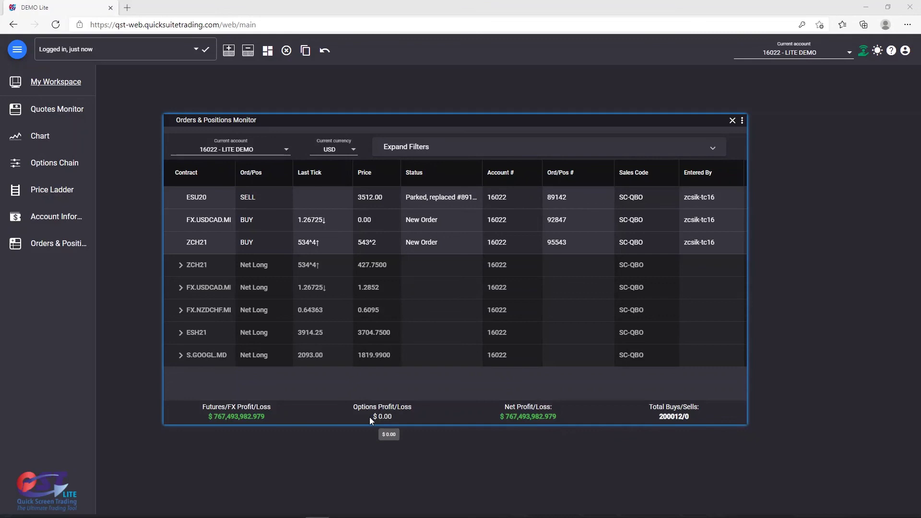
Step: Switch the Current currency from USD to CNH
left_click(334, 149)
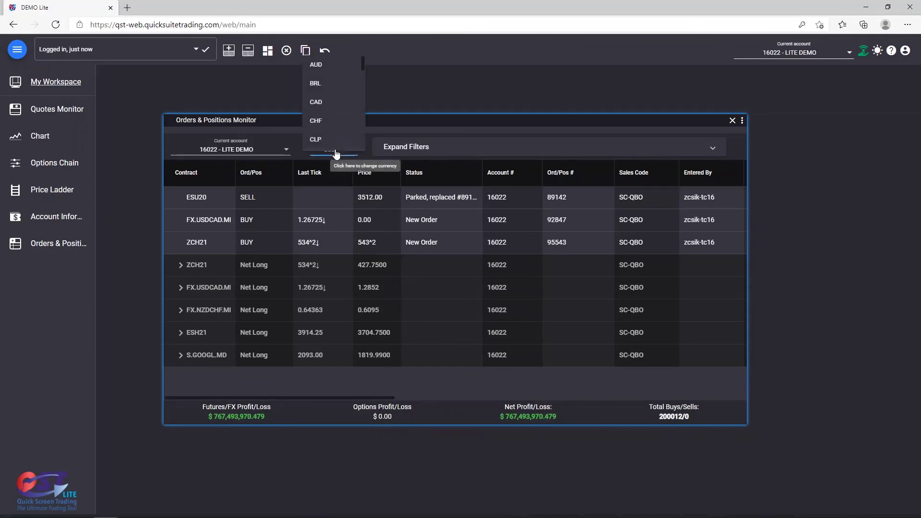
scroll(338, 117, "down", 1)
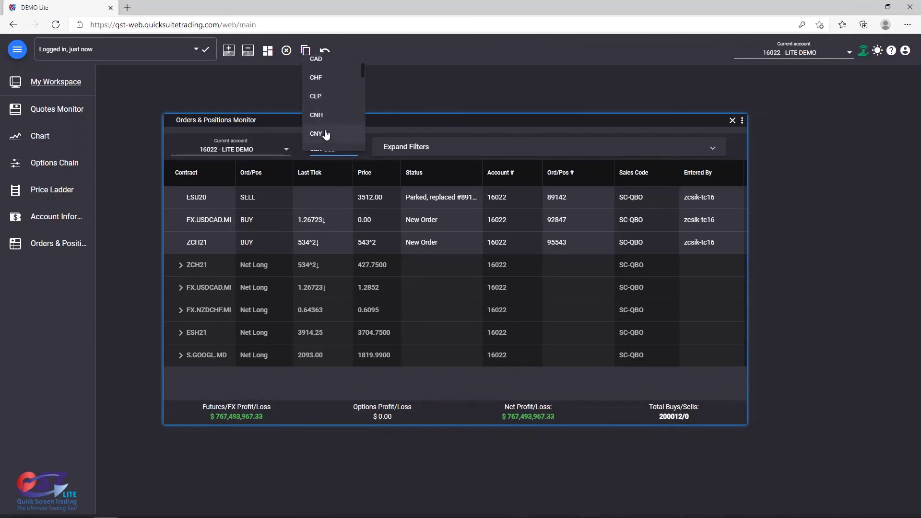
left_click(328, 121)
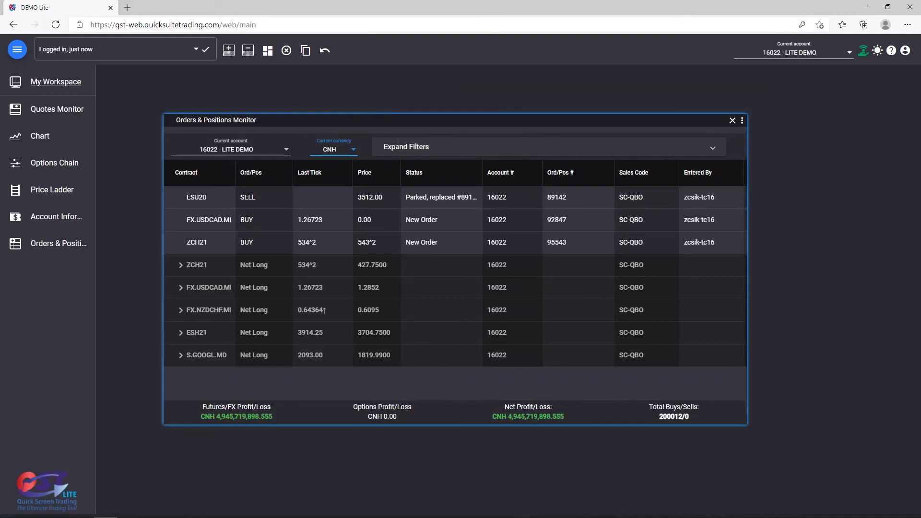